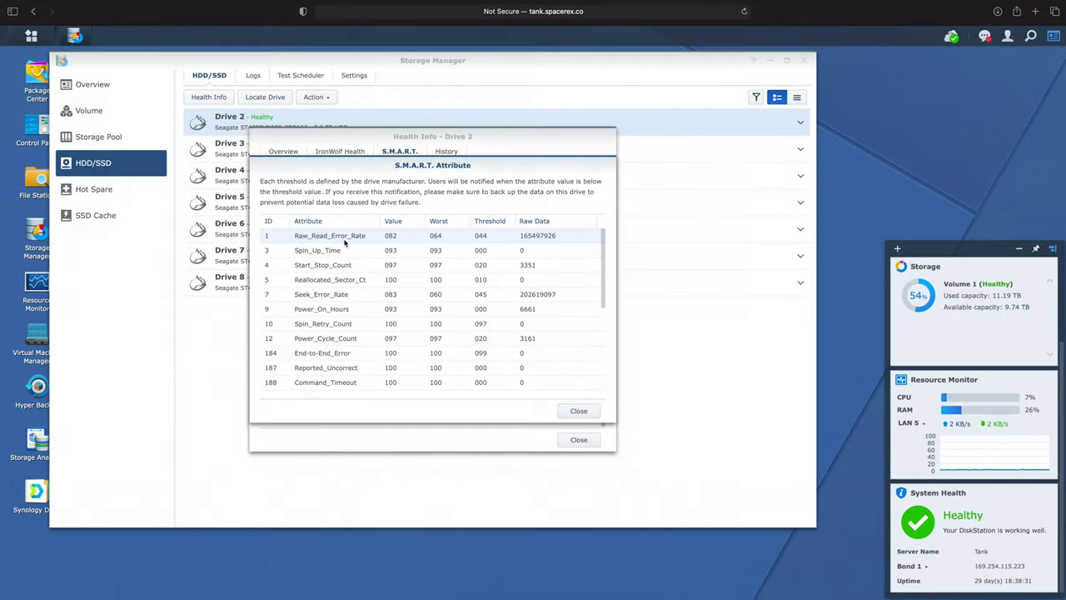
# Scroll Drive 2's S.M.A.R.T. attribute table down to the last attribute, Total_LBAs_Read
pyautogui.scroll(-3, 346, 241)
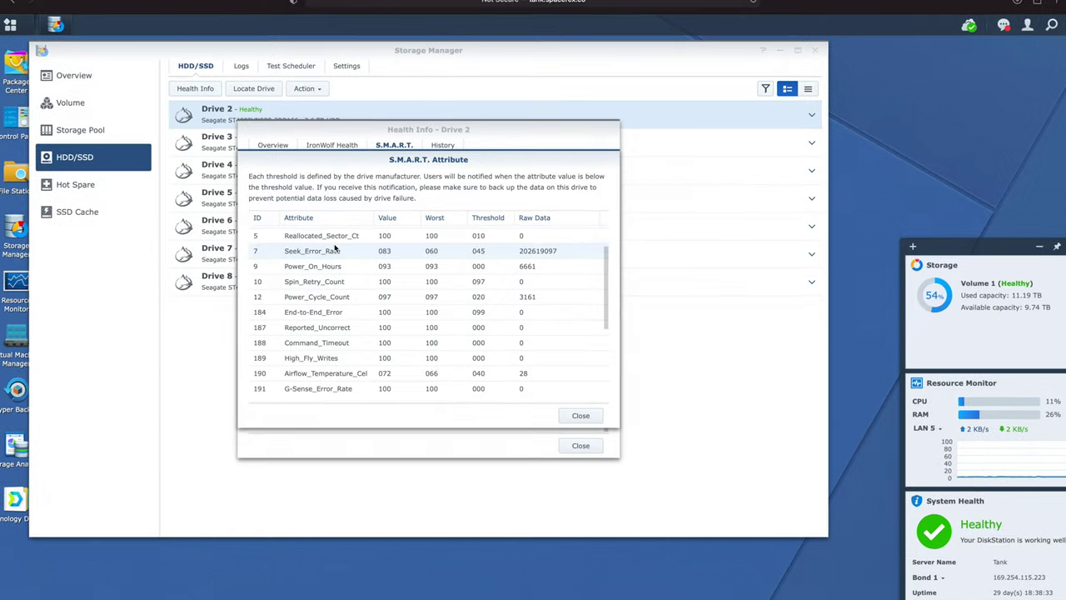
pyautogui.scroll(-5, 335, 248)
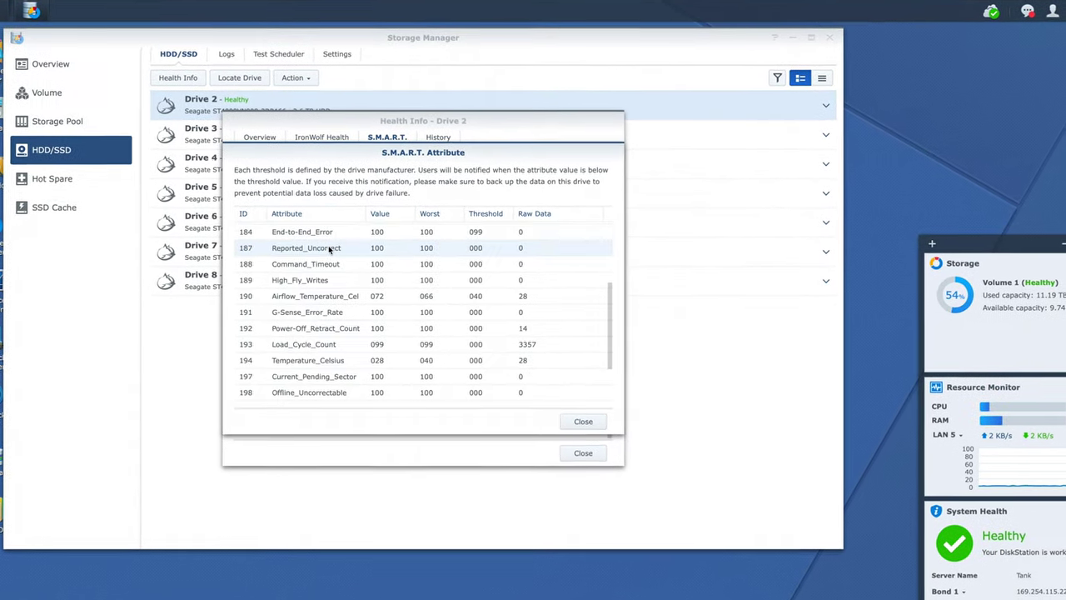
pyautogui.scroll(-3, 330, 249)
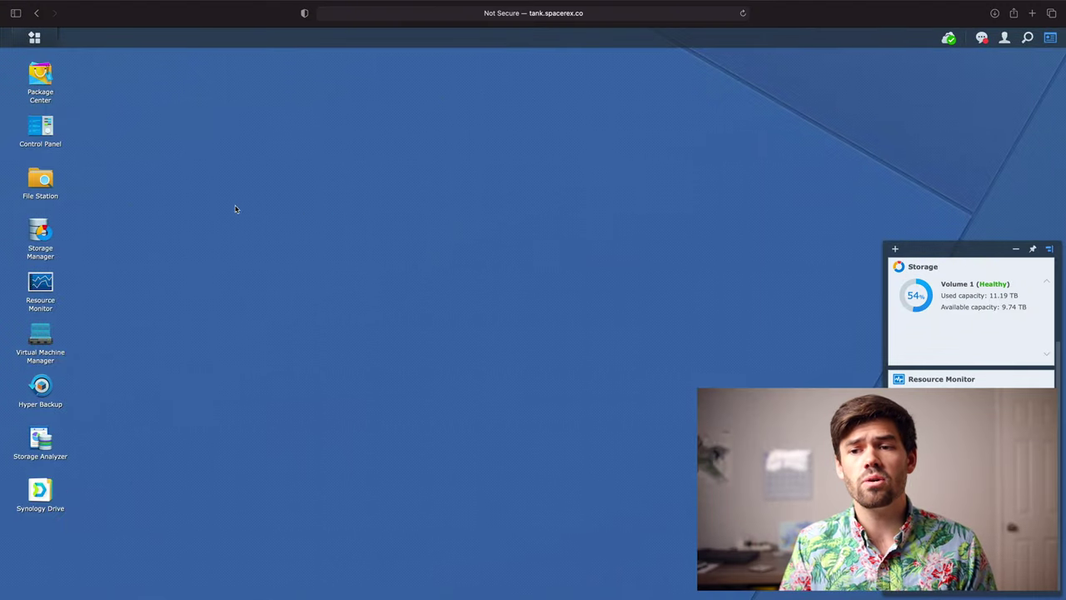
# Open Storage Manager's HDD/SSD drive list and bring up Drive 2's health info
pyautogui.click(42, 237)
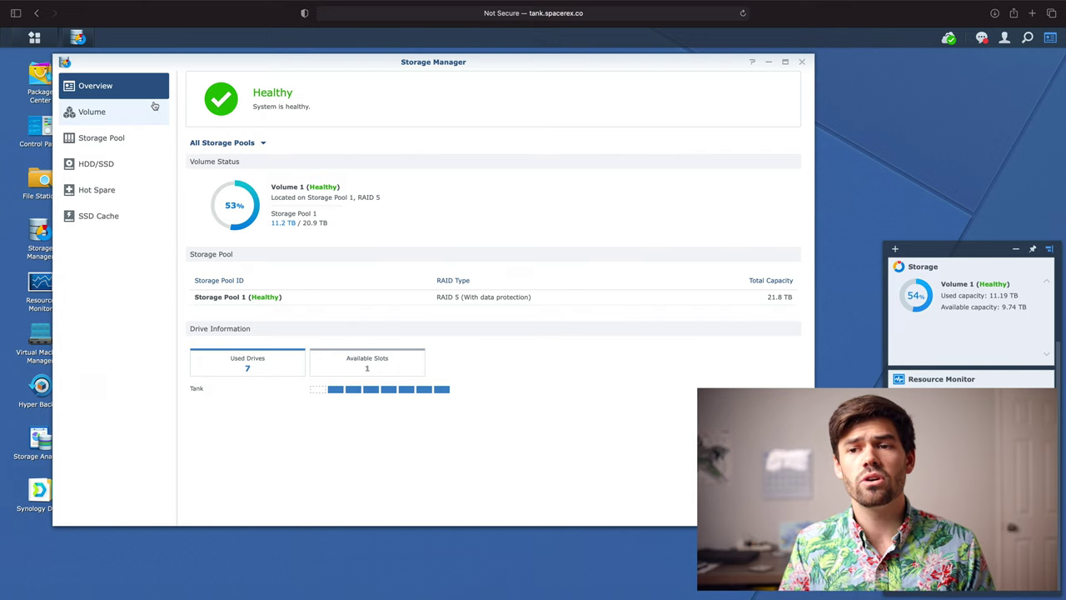
pyautogui.click(93, 166)
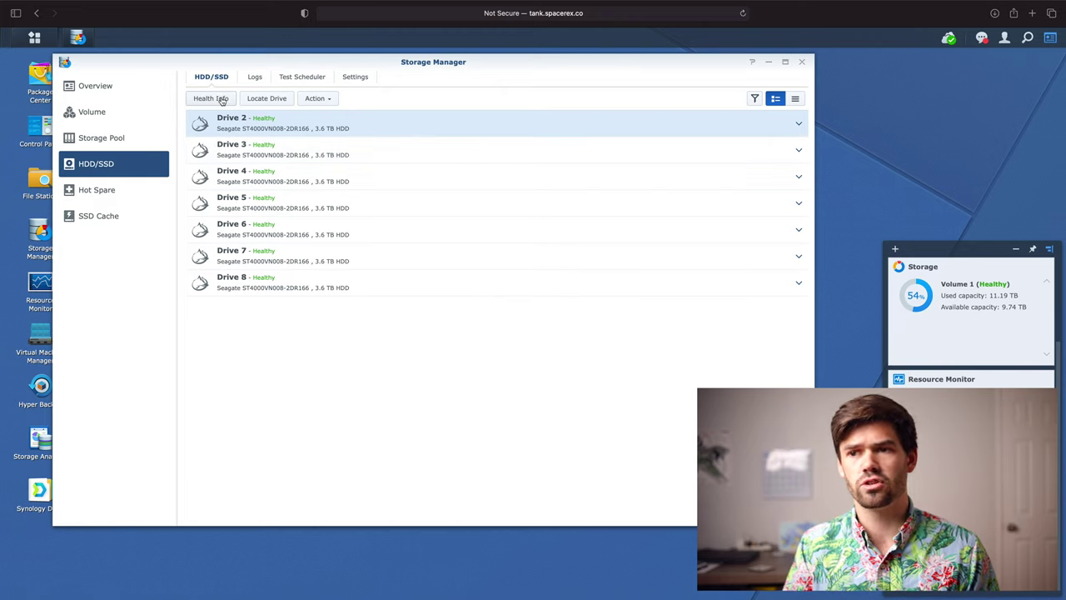
pyautogui.click(222, 98)
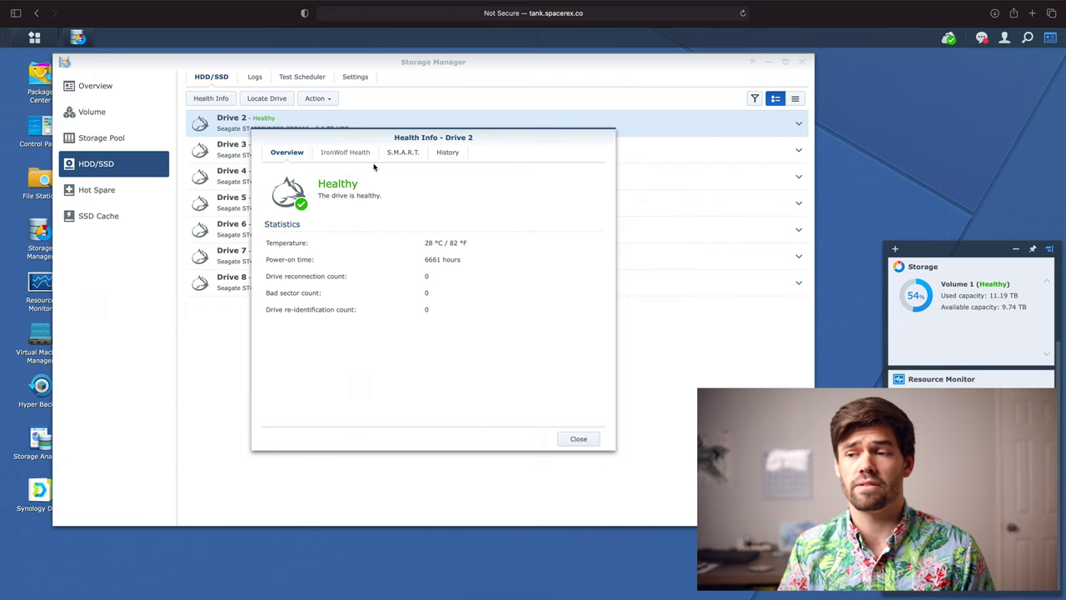
# Check Drive 2's IronWolf Health status, decline a new test, then view its S.M.A.R.T. results
pyautogui.click(343, 154)
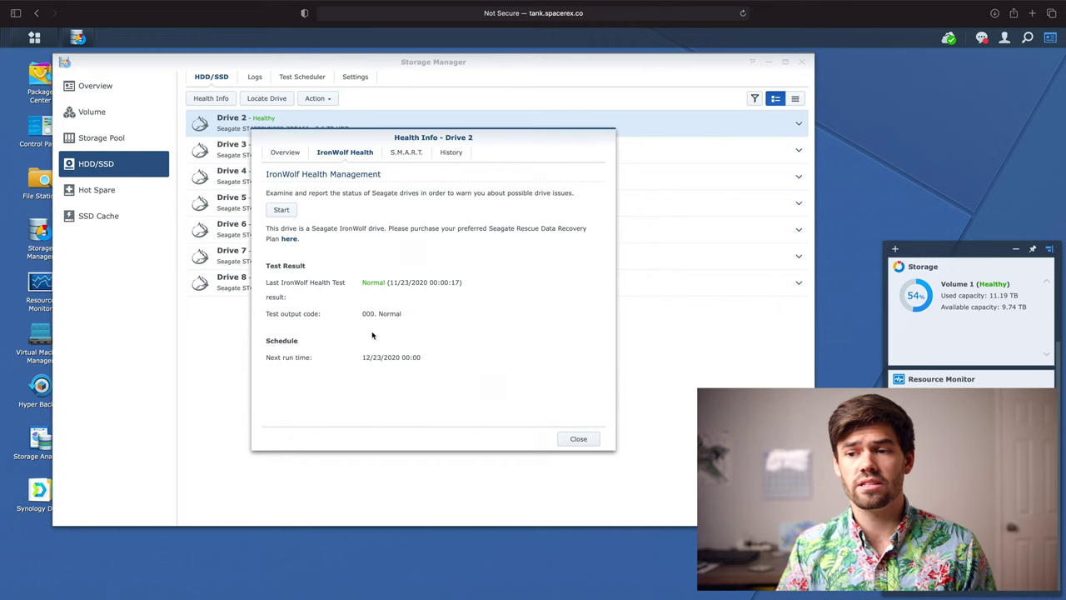
pyautogui.moveTo(371, 316)
pyautogui.mouseDown()
pyautogui.moveTo(395, 315)
pyautogui.moveTo(386, 318)
pyautogui.mouseUp()
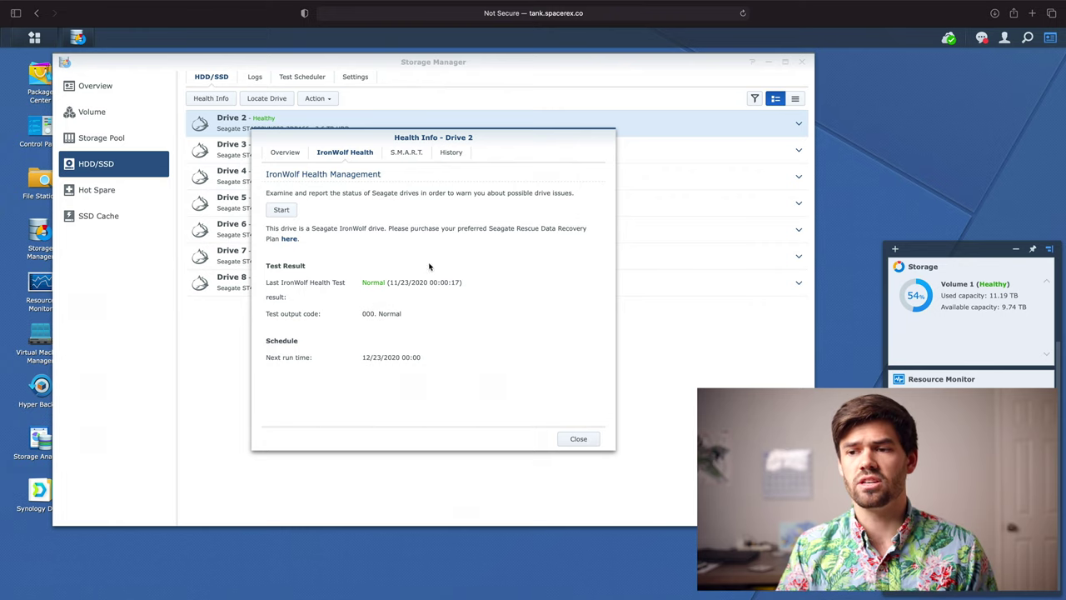
pyautogui.click(292, 213)
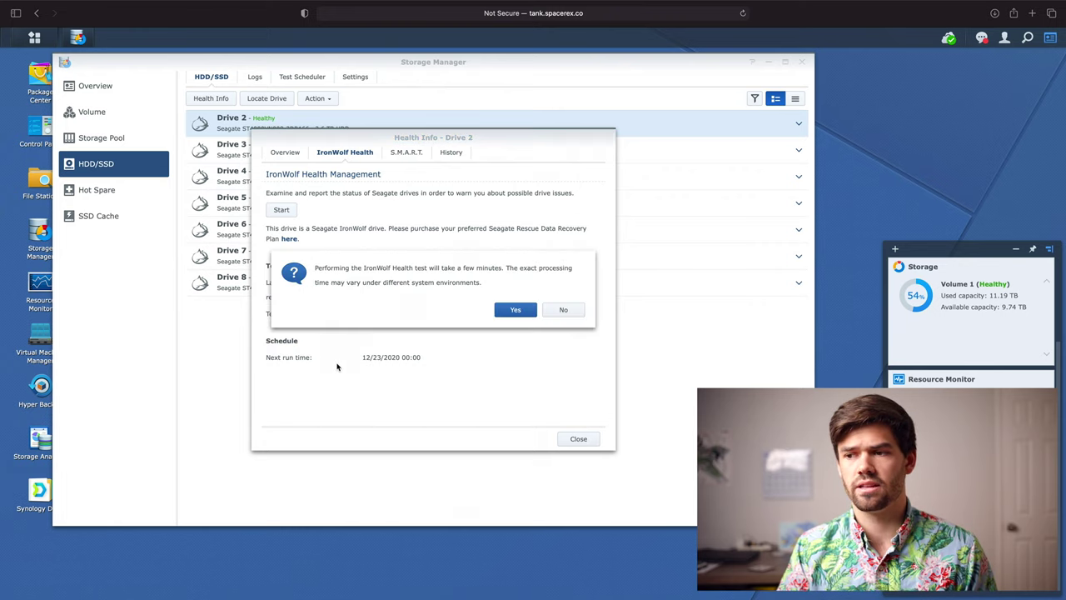
pyautogui.click(560, 311)
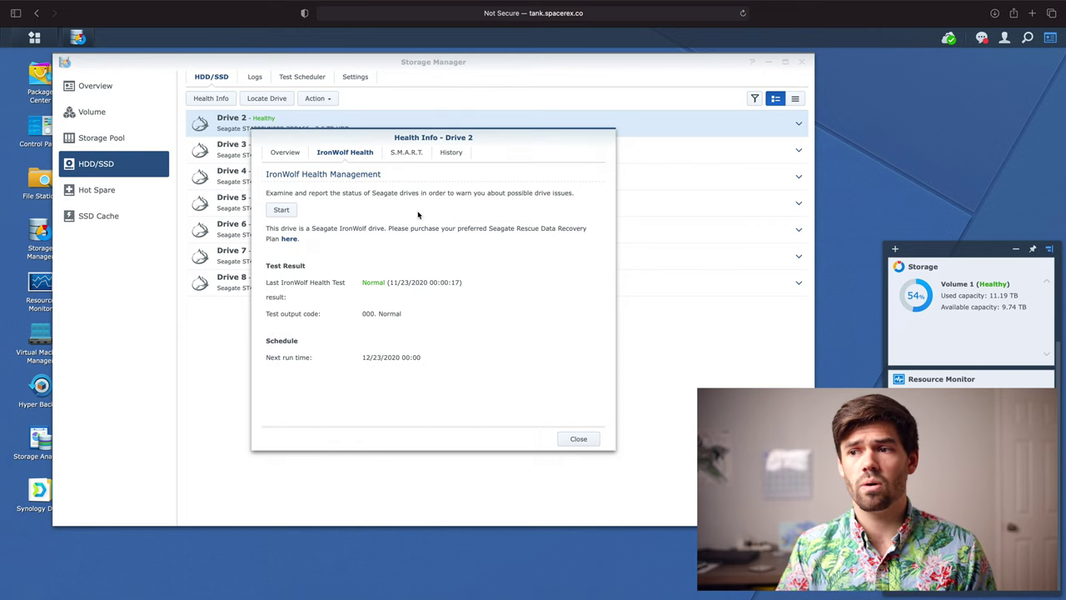
pyautogui.click(407, 154)
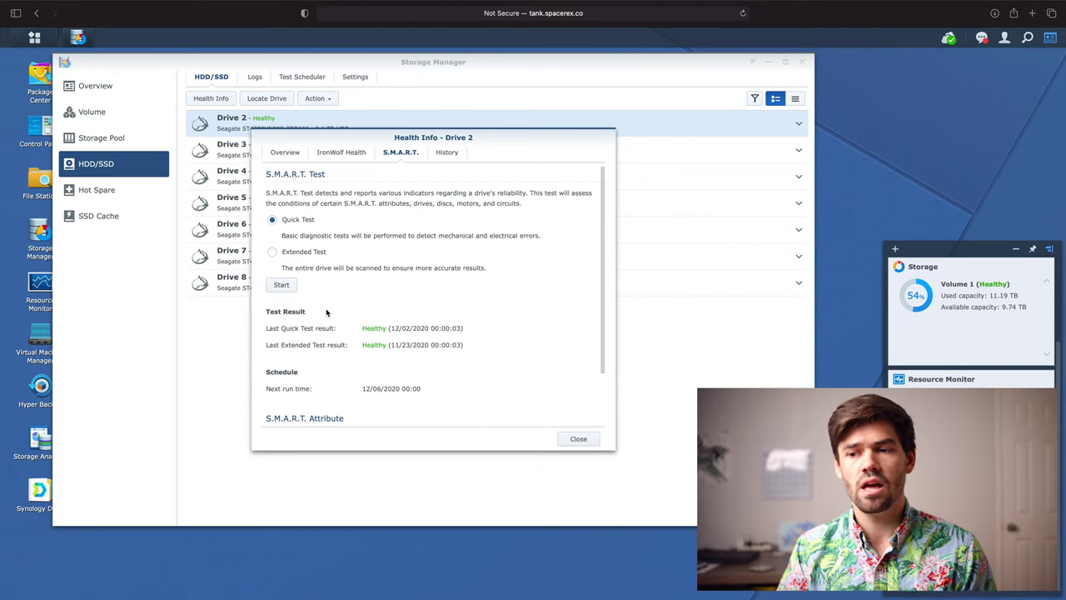
pyautogui.scroll(-2, 328, 304)
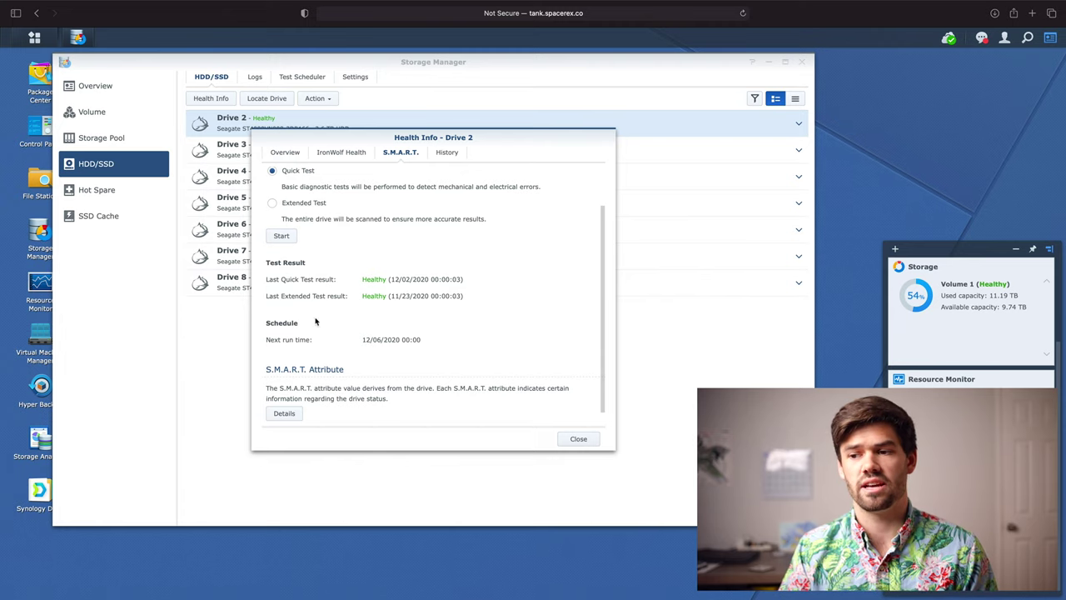
pyautogui.scroll(-1, 333, 311)
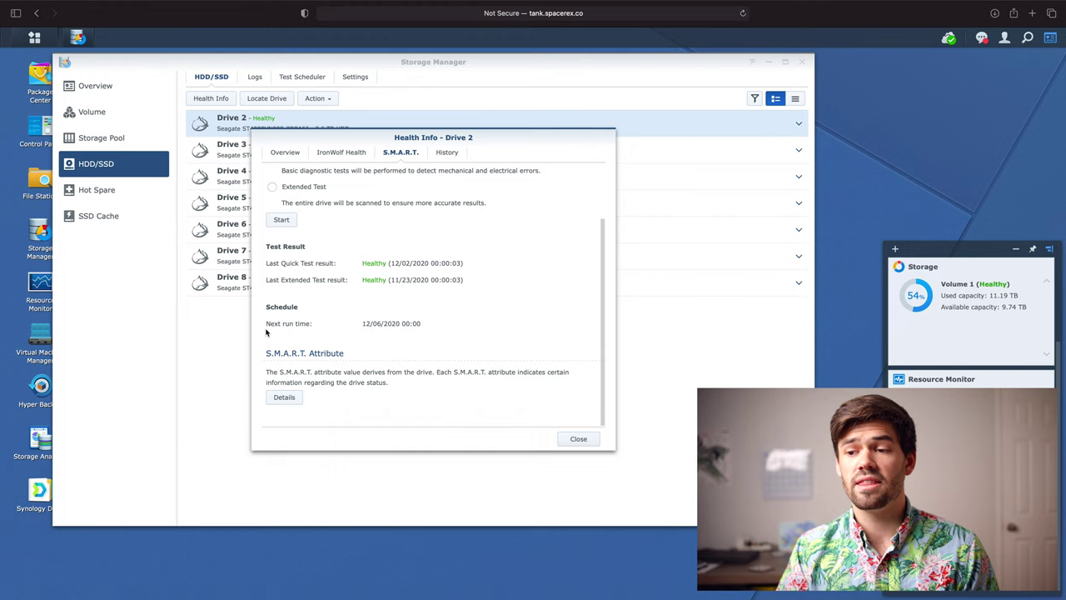
pyautogui.click(284, 397)
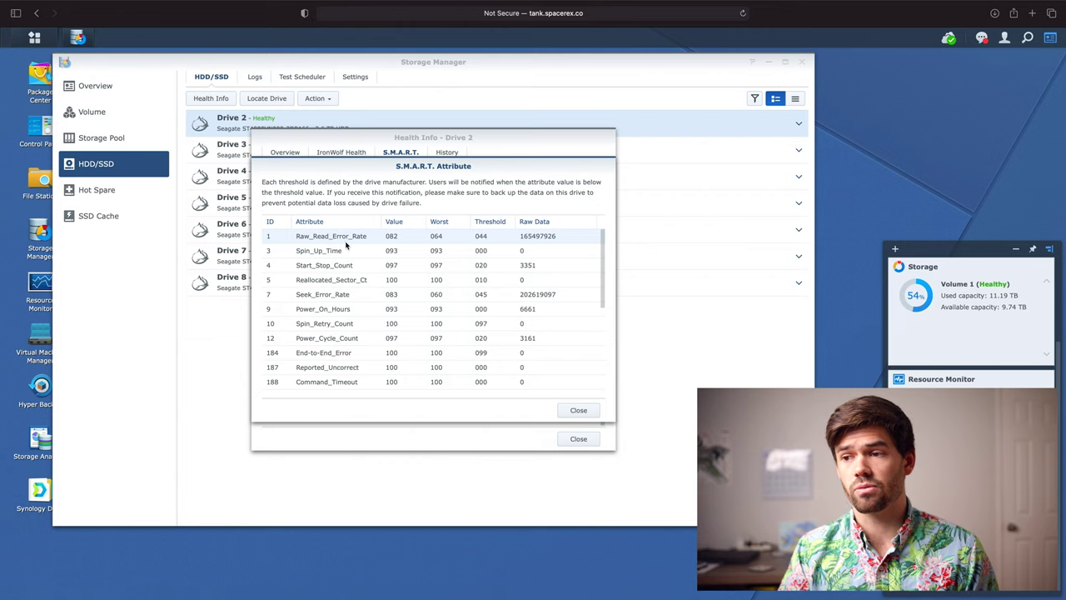
# Scroll Drive 2's S.M.A.R.T. attributes from Raw_Read_Error_Rate to Total_LBAs_Read, then close the table
pyautogui.scroll(-3, 344, 247)
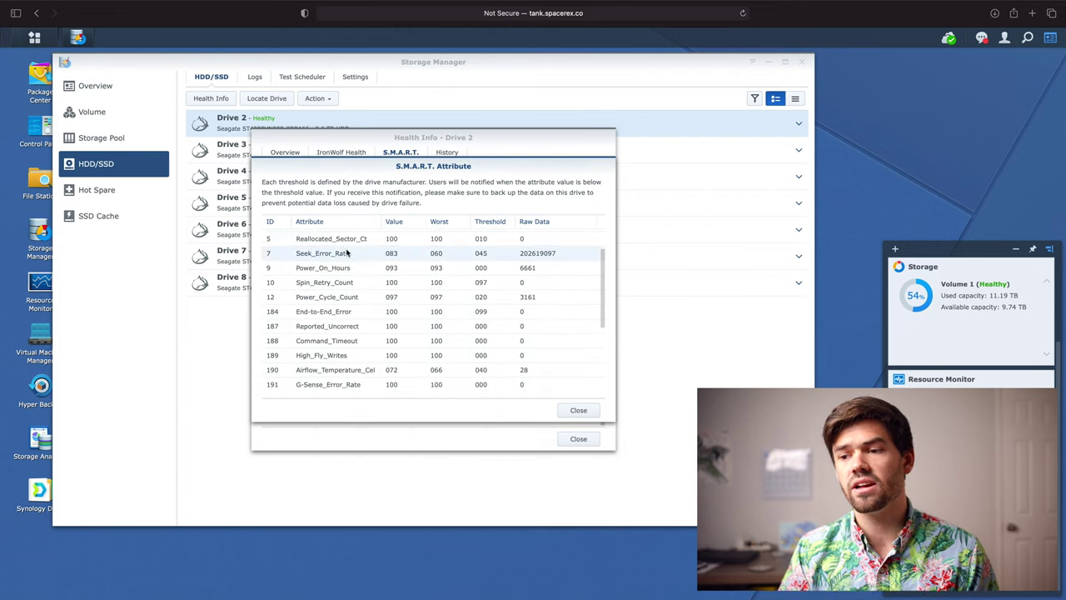
pyautogui.scroll(-5, 348, 254)
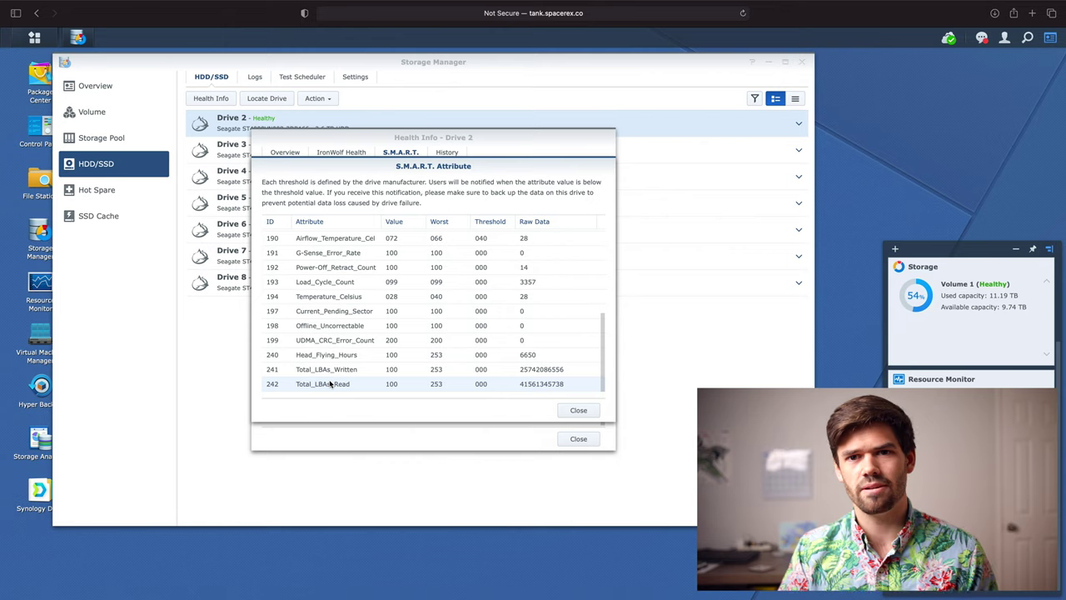
pyautogui.scroll(5, 331, 381)
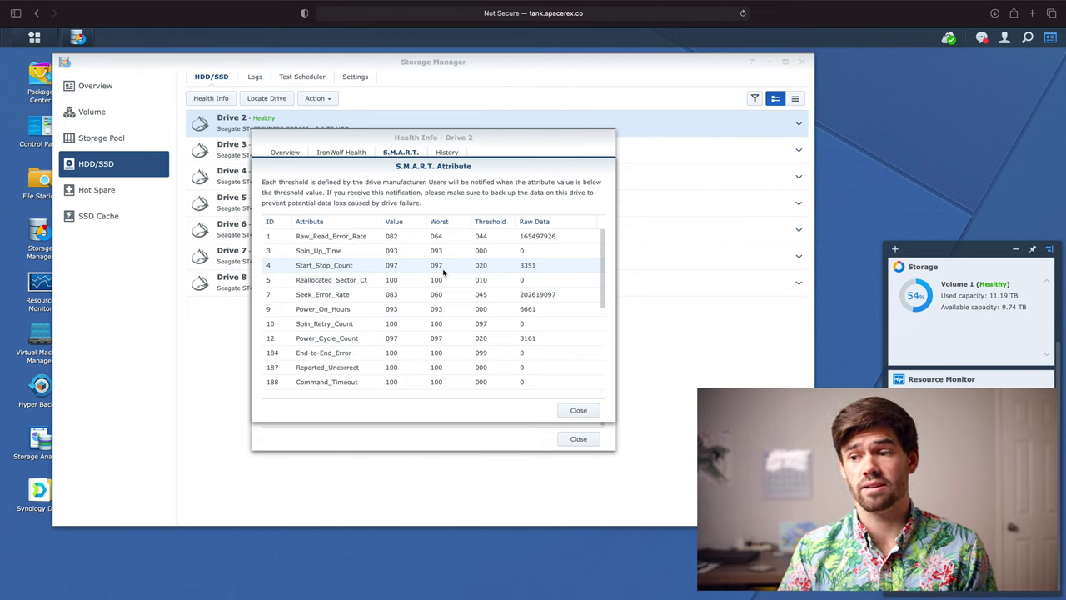
pyautogui.click(578, 411)
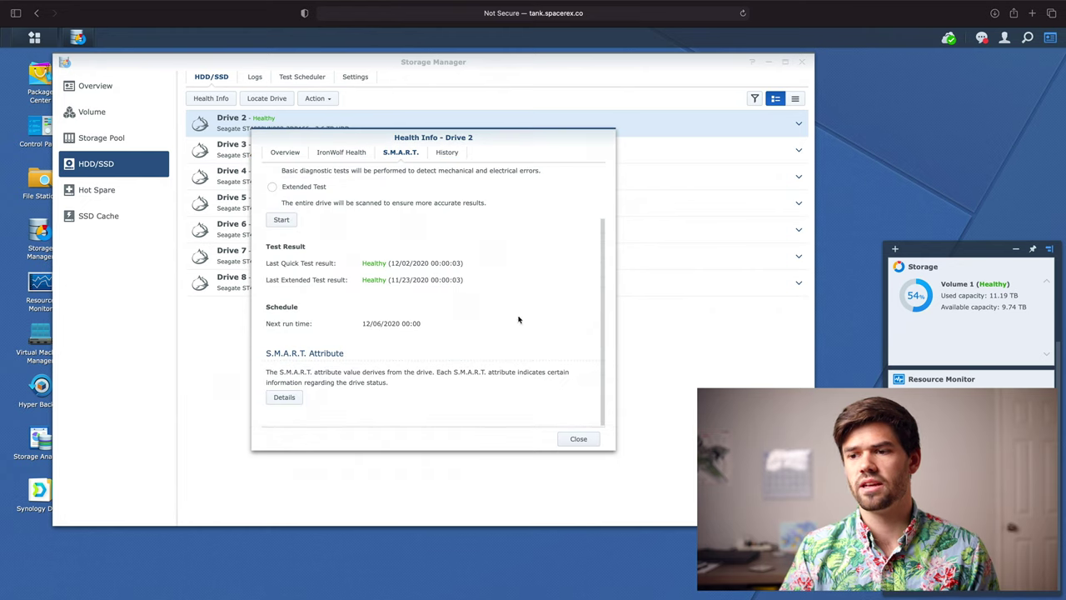
# Show Drive 2's History with Key Information of Drives expanded and check the chart periods
pyautogui.click(455, 155)
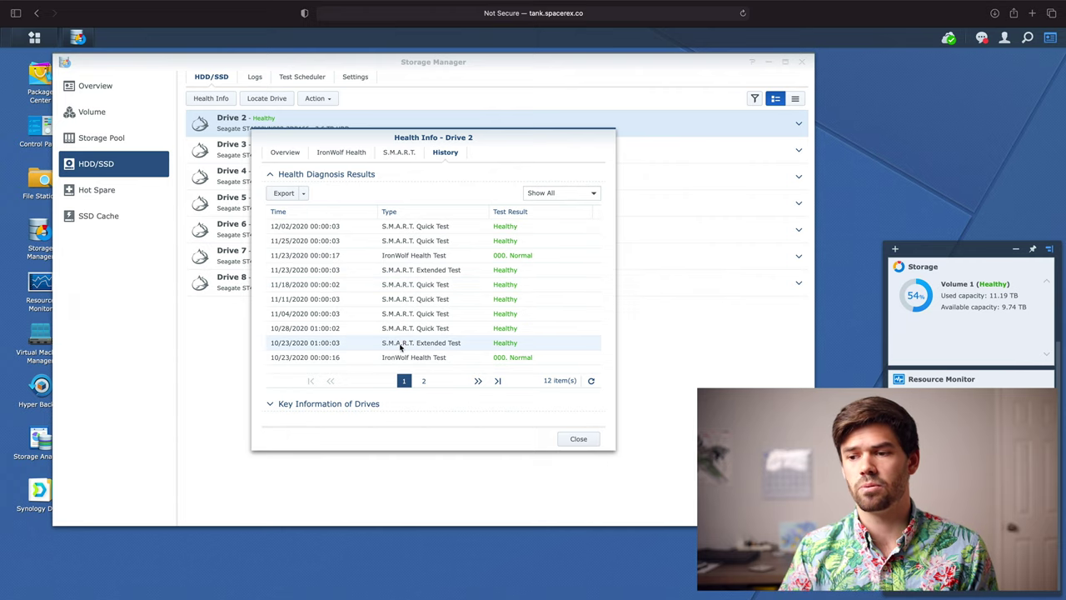
pyautogui.click(333, 407)
pyautogui.click(354, 405)
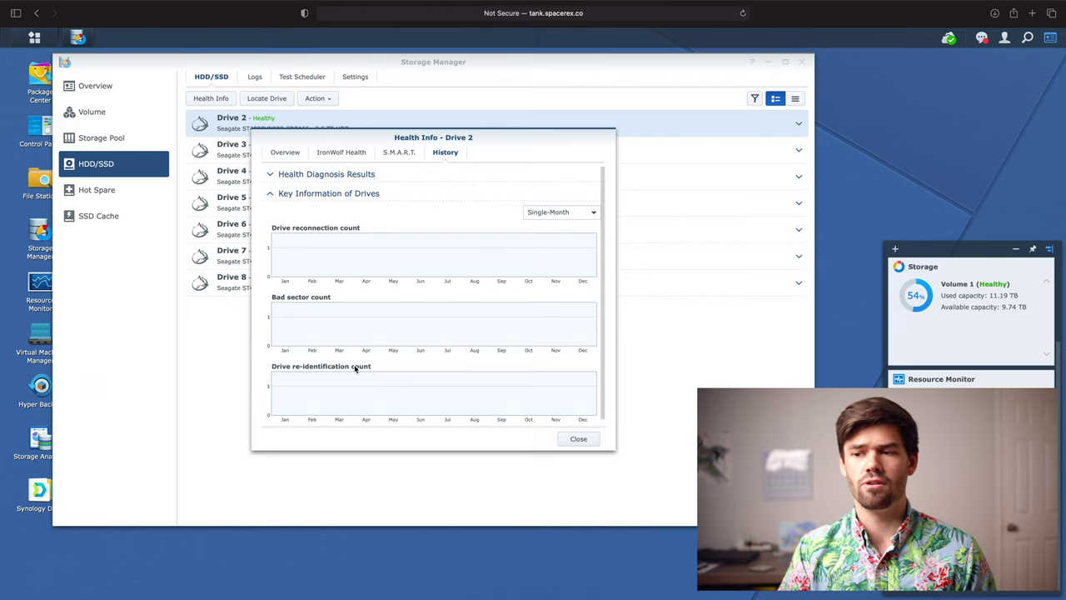
pyautogui.click(563, 214)
pyautogui.click(564, 214)
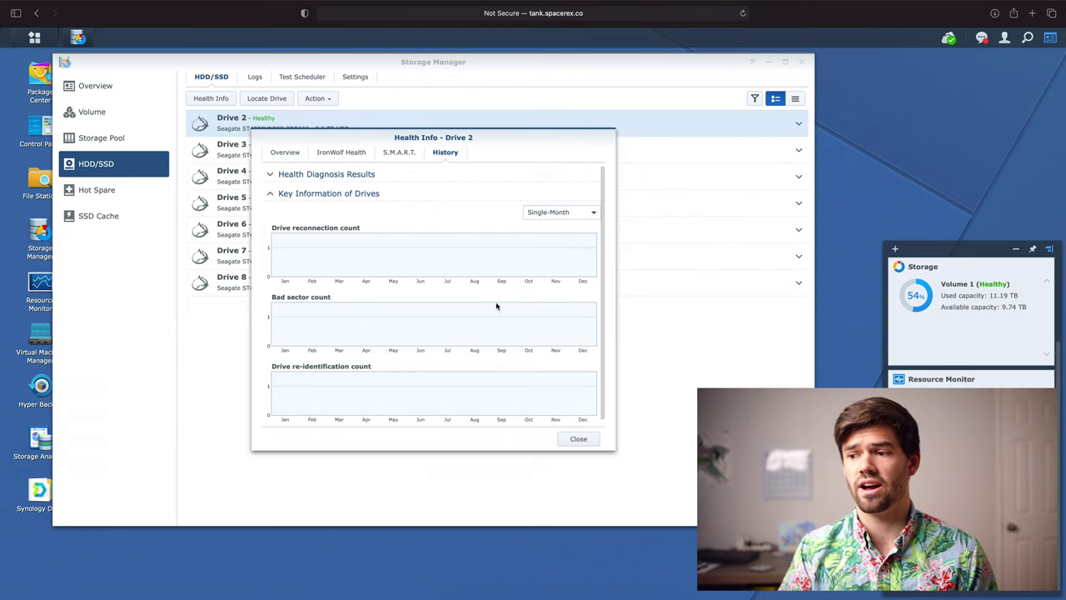
pyautogui.click(581, 440)
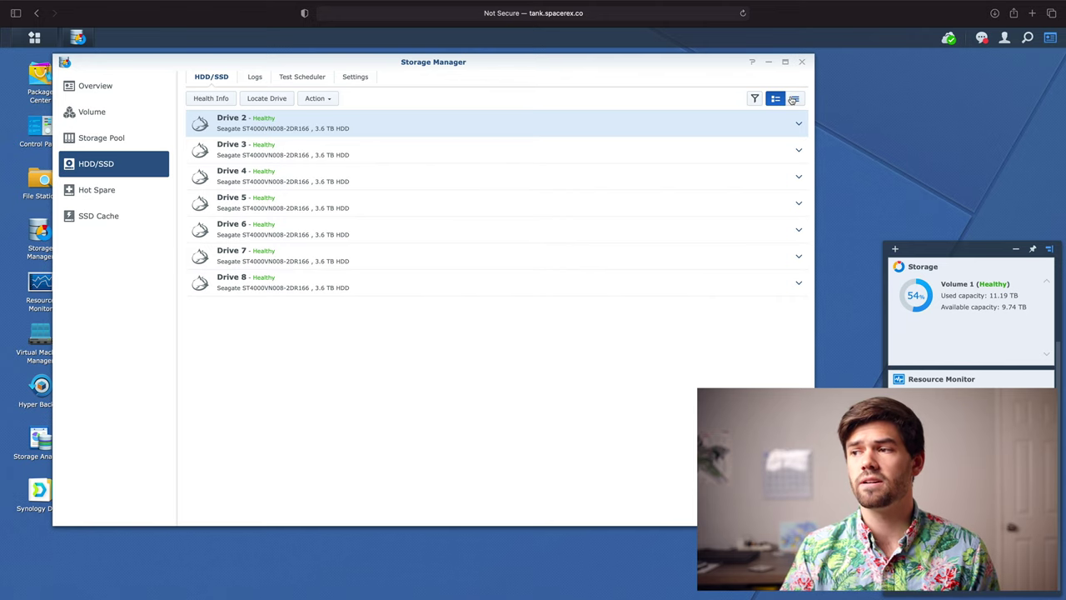
# Switch the drives to the detailed table view and show the Test Scheduler task list
pyautogui.click(793, 99)
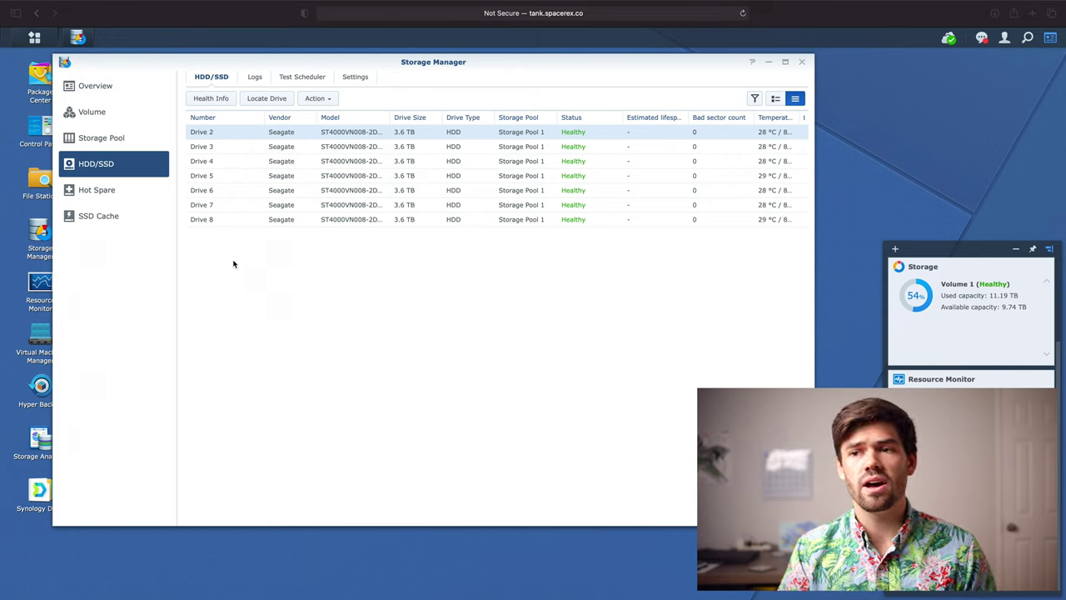
pyautogui.click(303, 77)
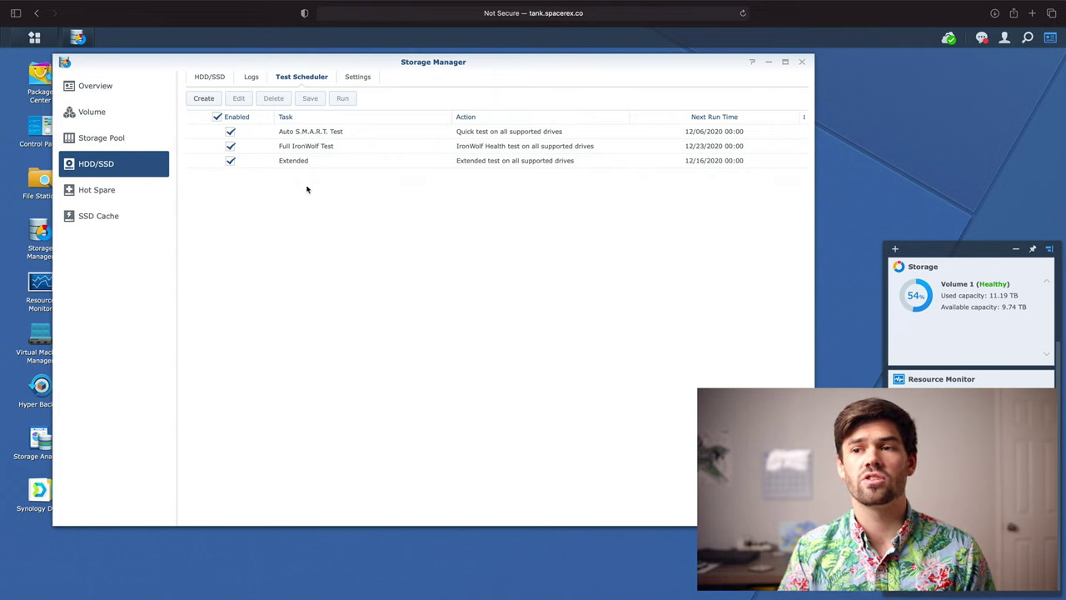
# Create a new test task and set its type to S.M.A.R.T
pyautogui.click(204, 99)
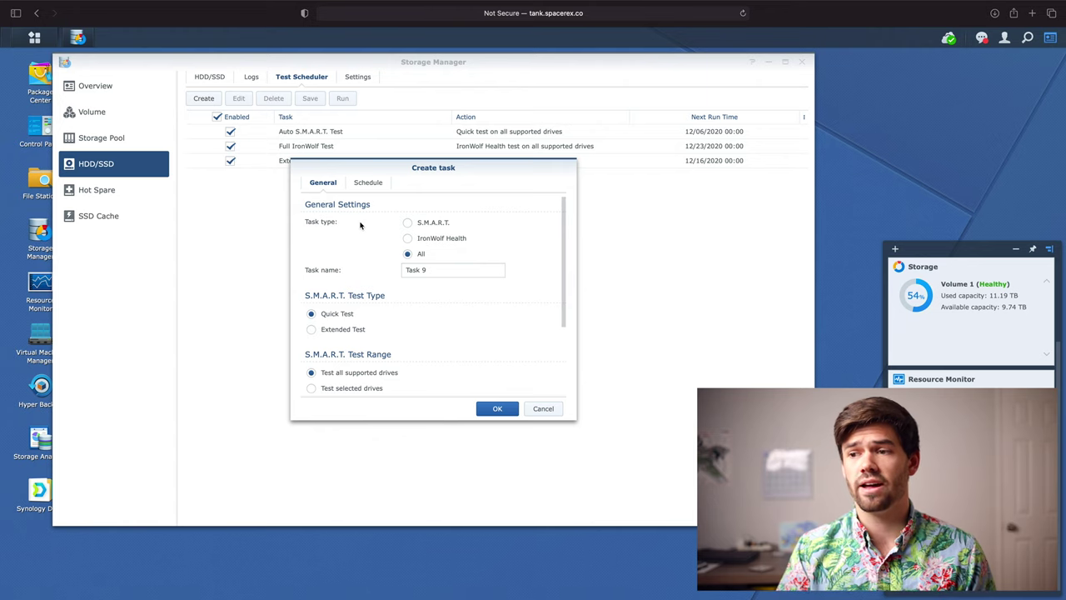
pyautogui.click(408, 239)
pyautogui.click(407, 254)
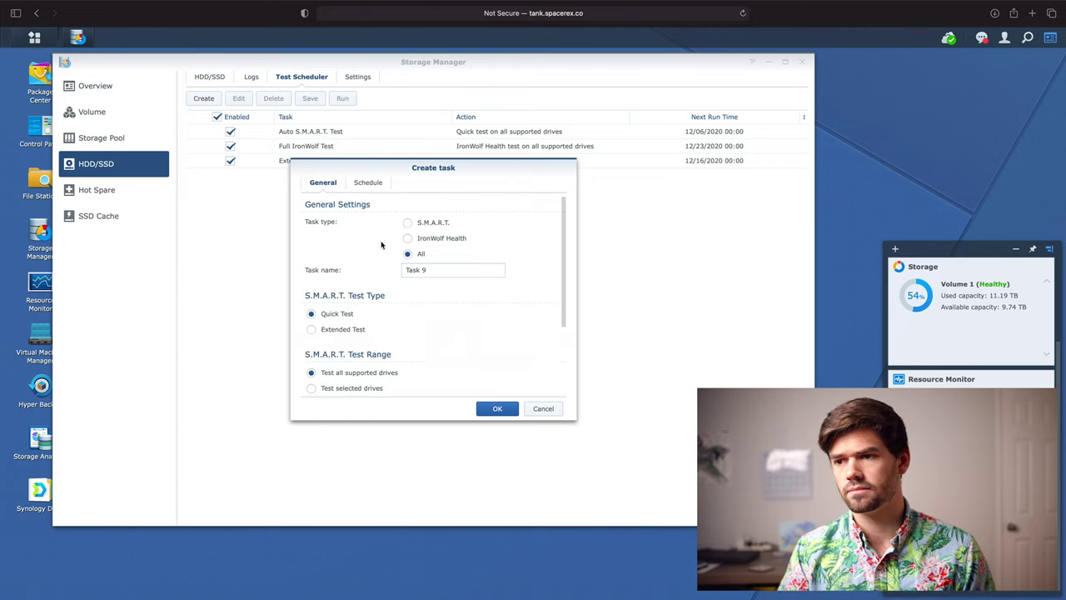
pyautogui.click(407, 223)
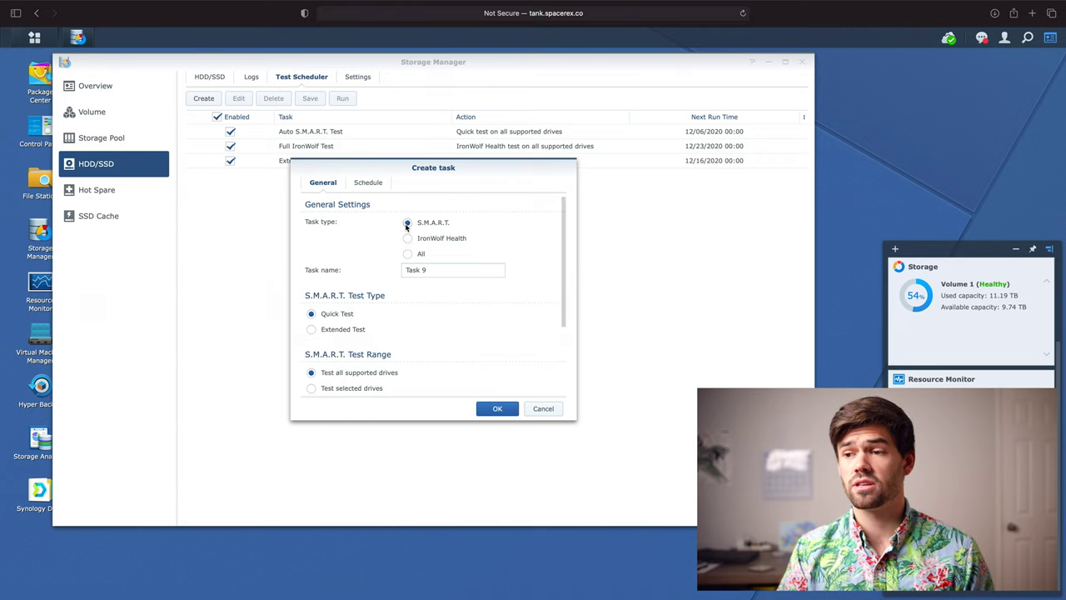
pyautogui.scroll(-1, 388, 302)
pyautogui.scroll(-1, 384, 308)
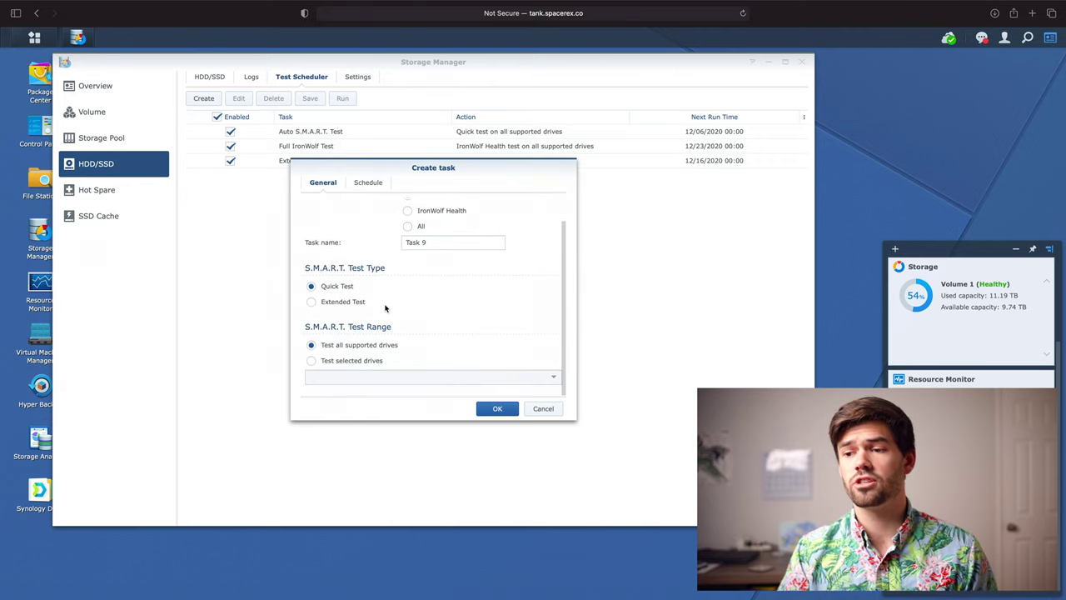
# Choose the Extended Test and keep testing all supported drives
pyautogui.click(311, 302)
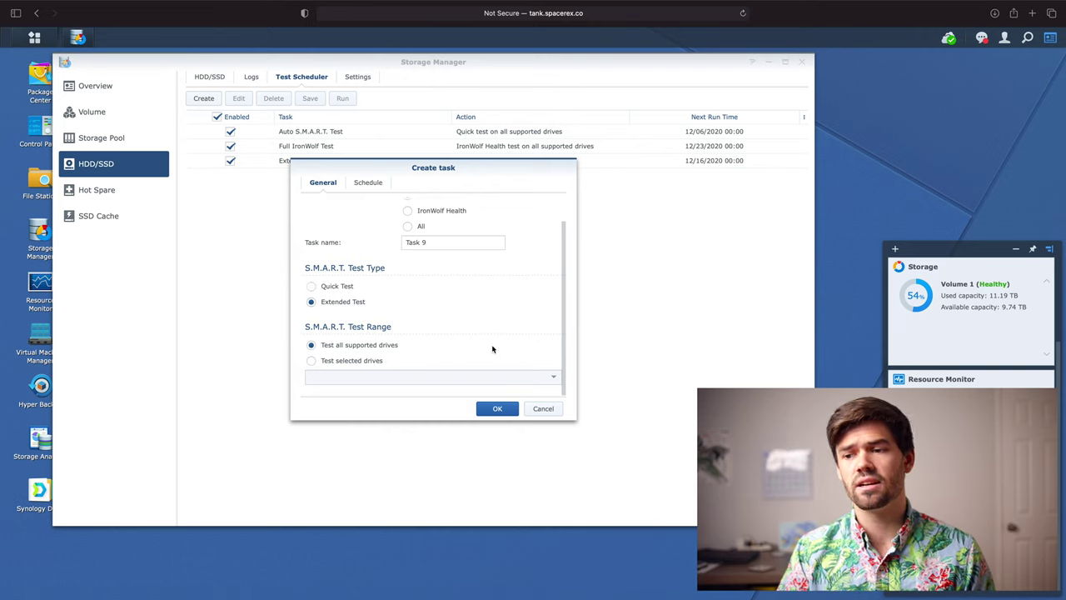
pyautogui.click(311, 360)
pyautogui.click(533, 379)
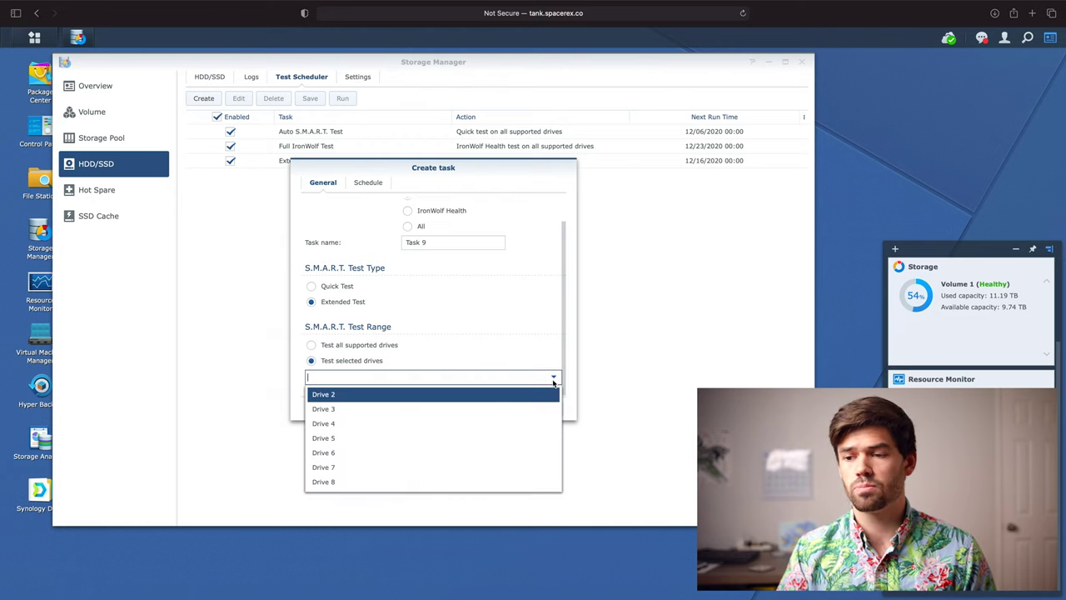
pyautogui.click(533, 361)
pyautogui.click(322, 347)
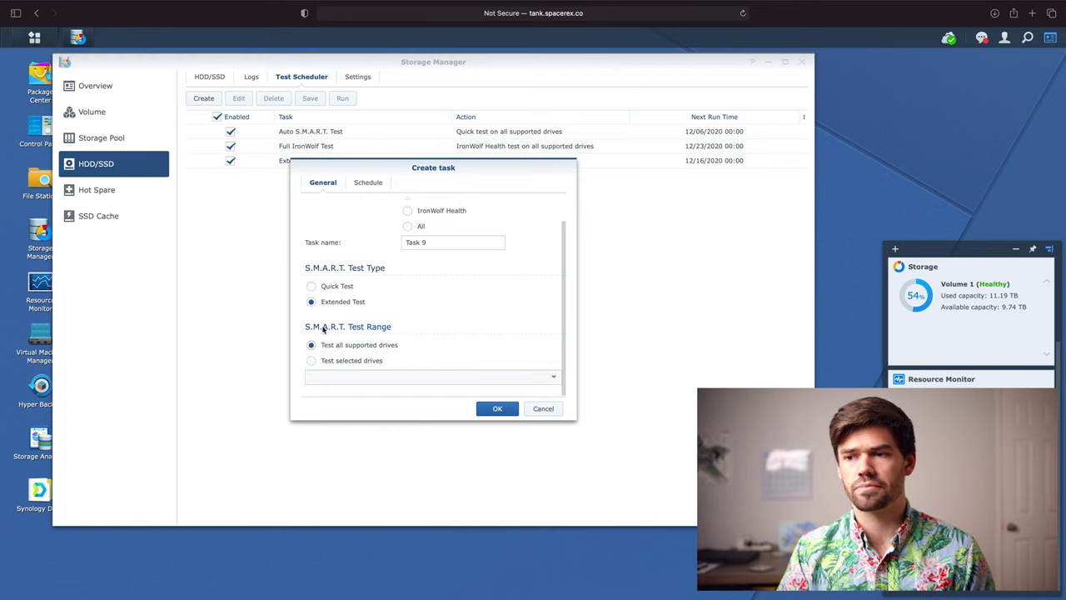
# Name the task 'extended test' and move to its Schedule settings
pyautogui.tripleClick(429, 243)
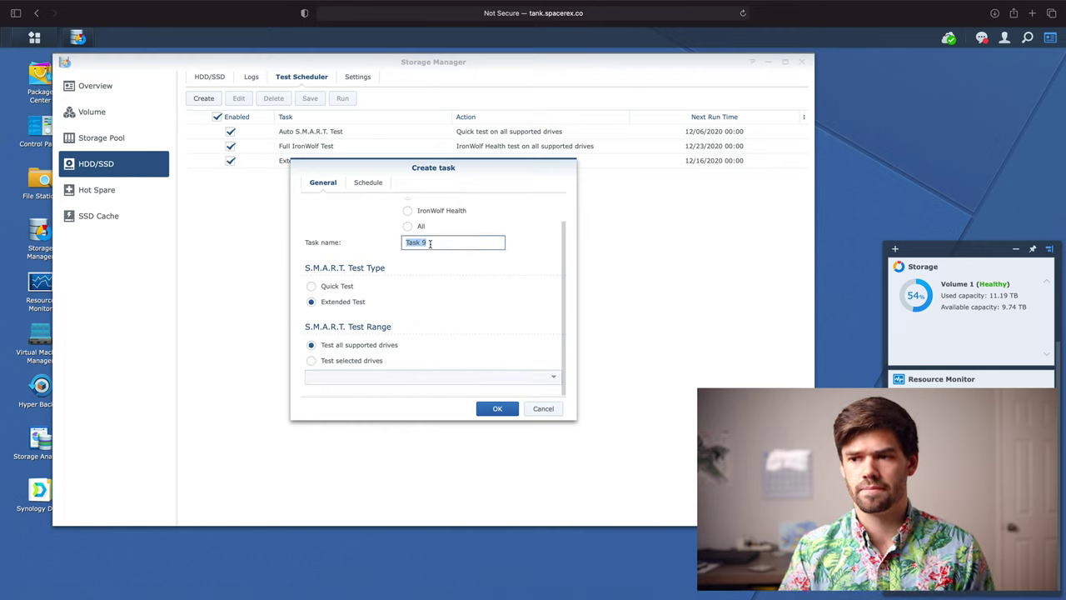
pyautogui.write('extend')
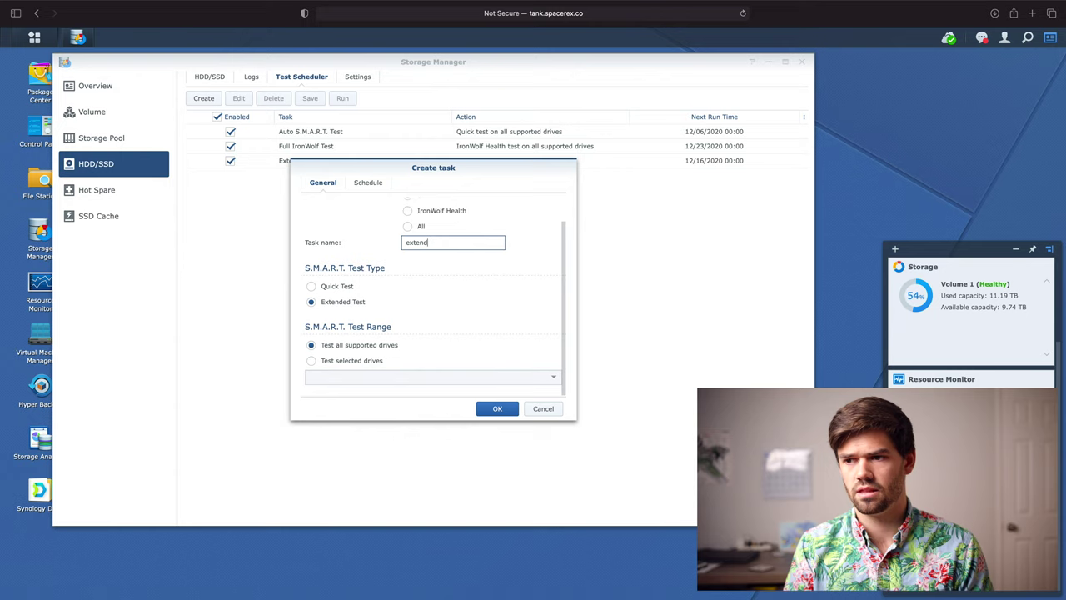
pyautogui.write('ed test')
pyautogui.scroll(2, 404, 233)
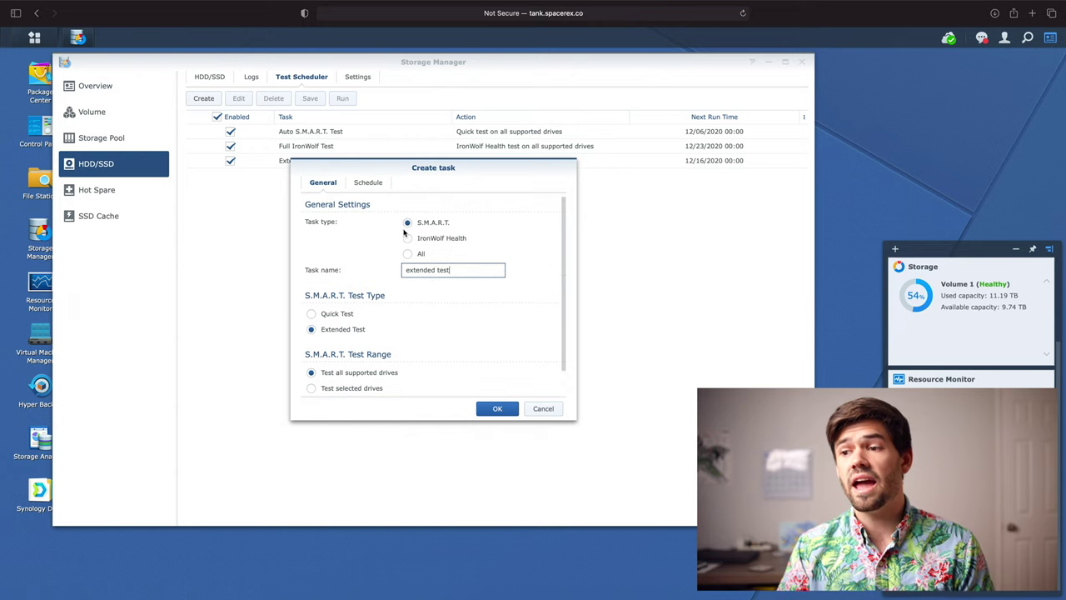
pyautogui.click(367, 182)
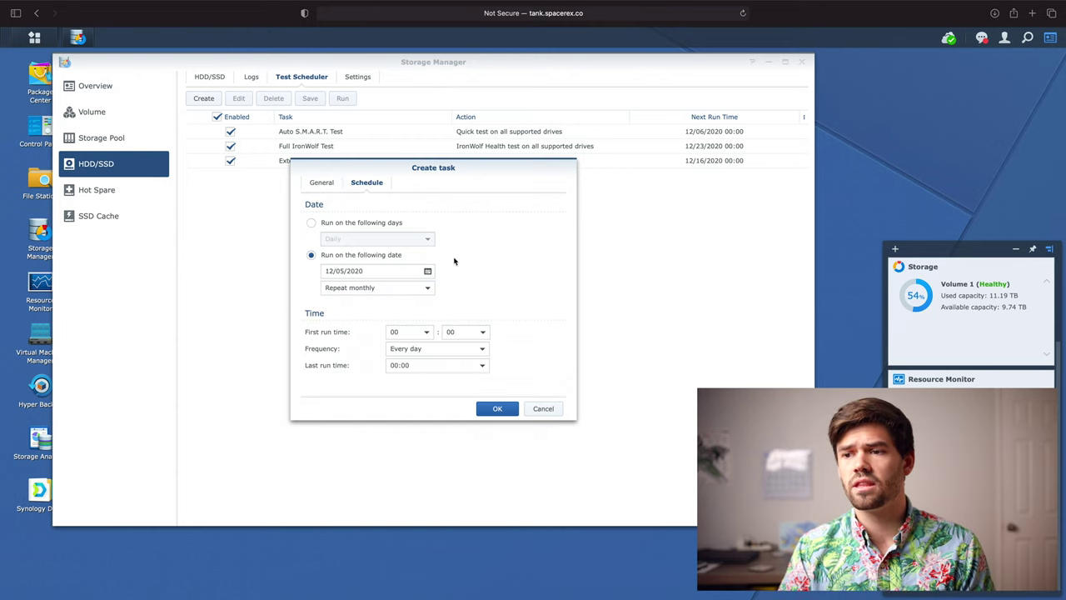
# Keep the run date 12/05/2020 repeating monthly and save the extended test task
pyautogui.click(397, 223)
pyautogui.click(406, 244)
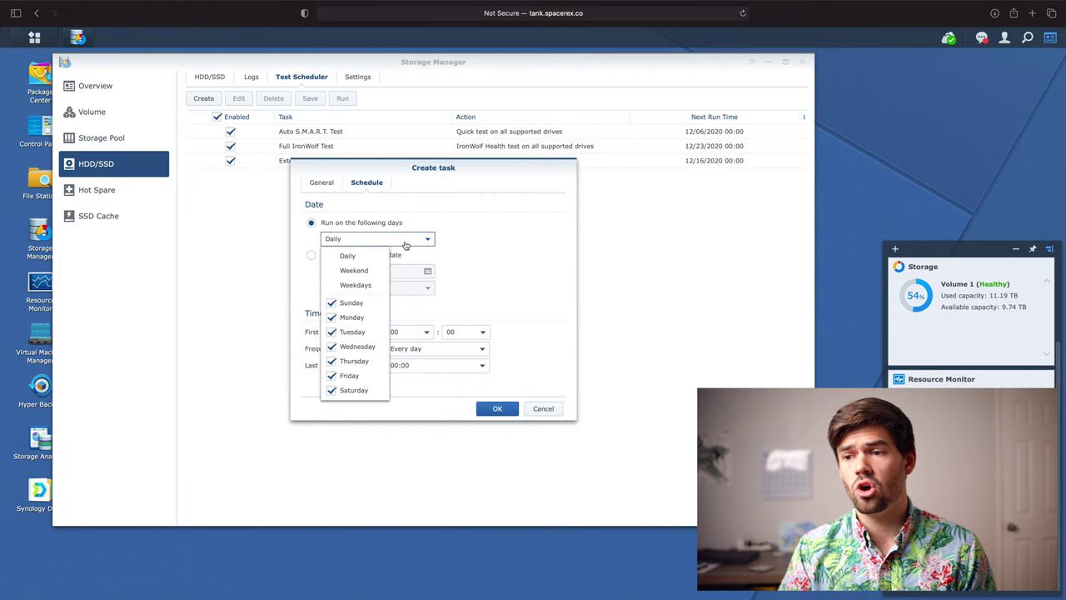
pyautogui.click(492, 252)
pyautogui.click(347, 255)
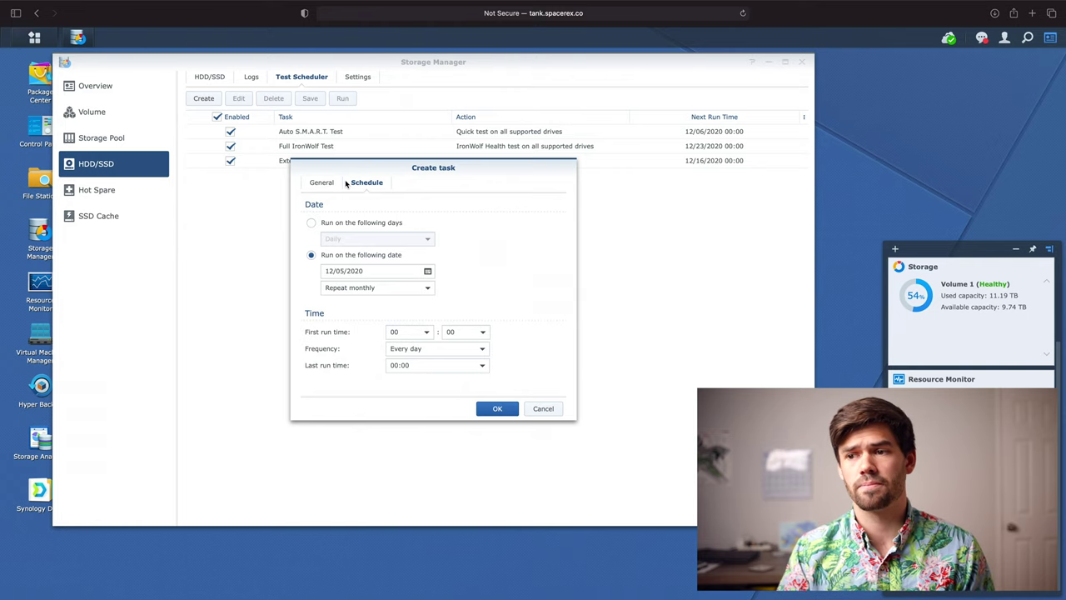
pyautogui.click(514, 406)
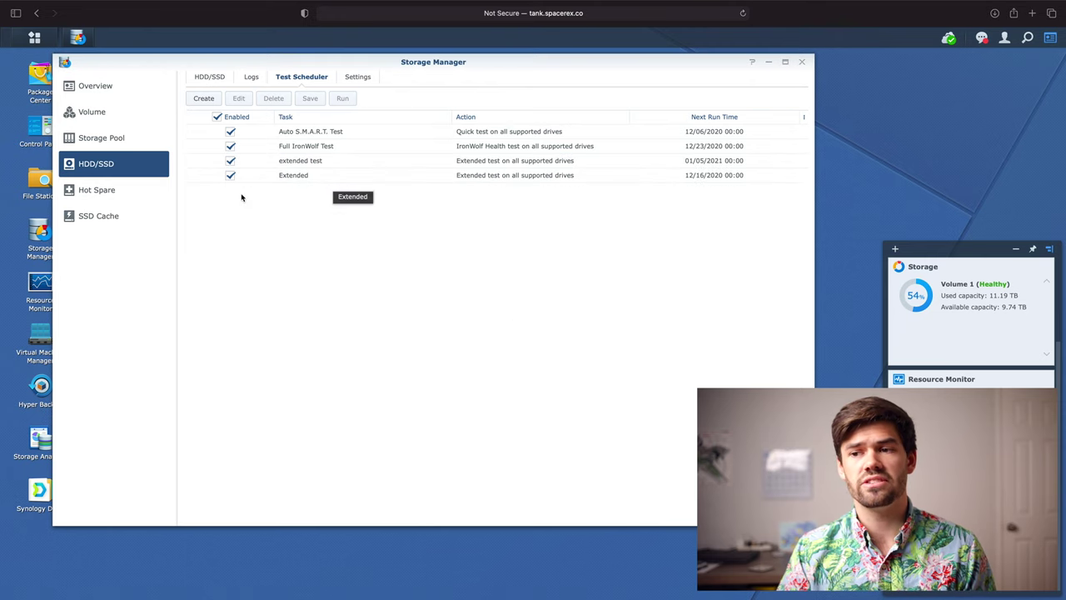
pyautogui.click(298, 177)
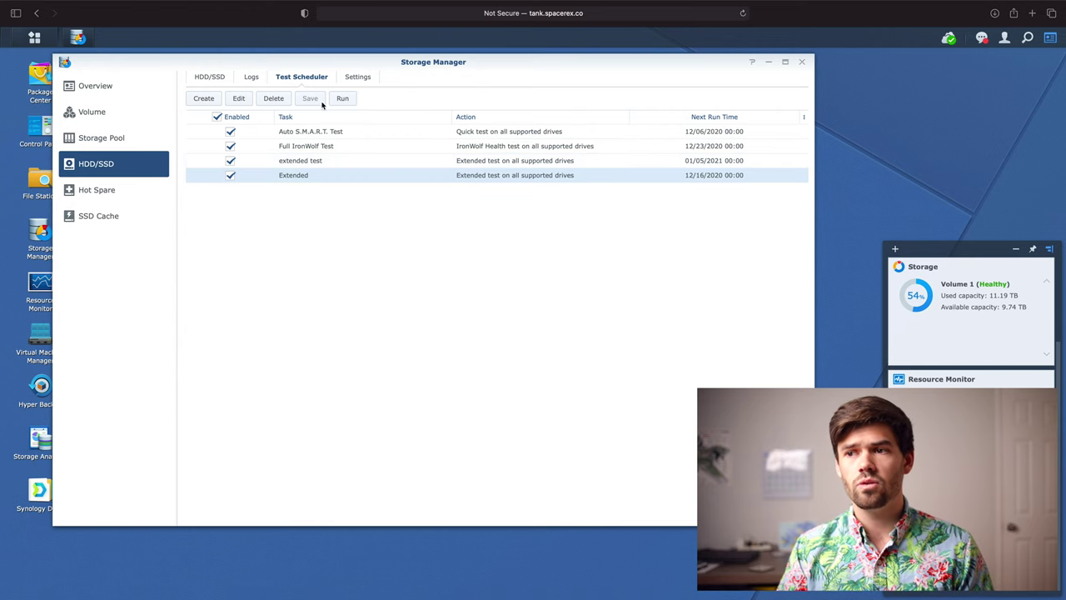
# Show the drive Settings with monthly health reports, bad sector warnings and 20% SSD lifespan alerts
pyautogui.click(359, 78)
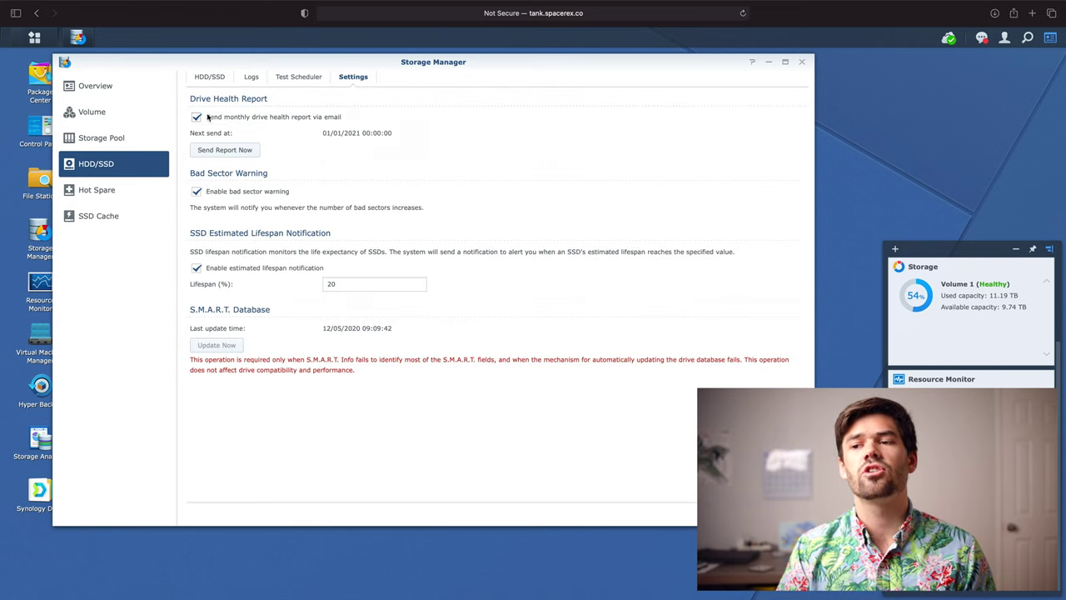